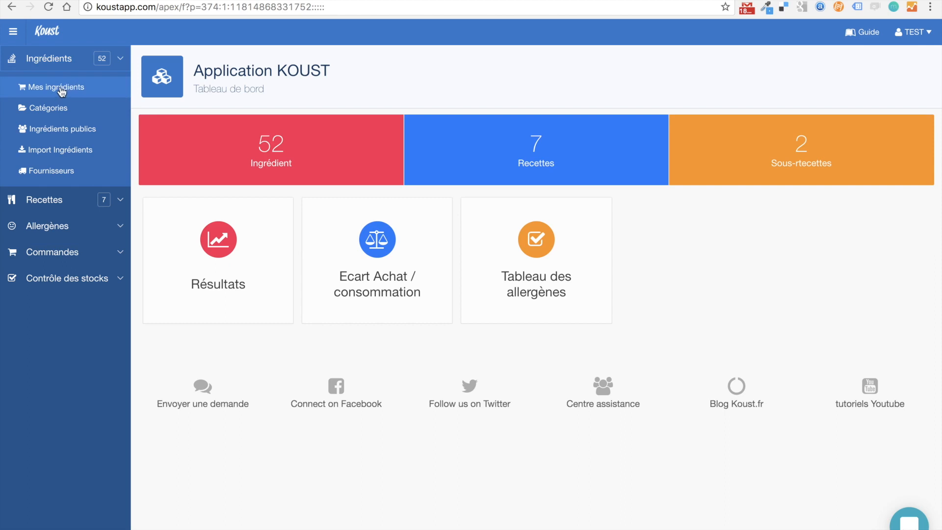
- Go to Mes ingrédients, then to the public catalogue listing Boucherie prices per Kg
left_click(57, 93)
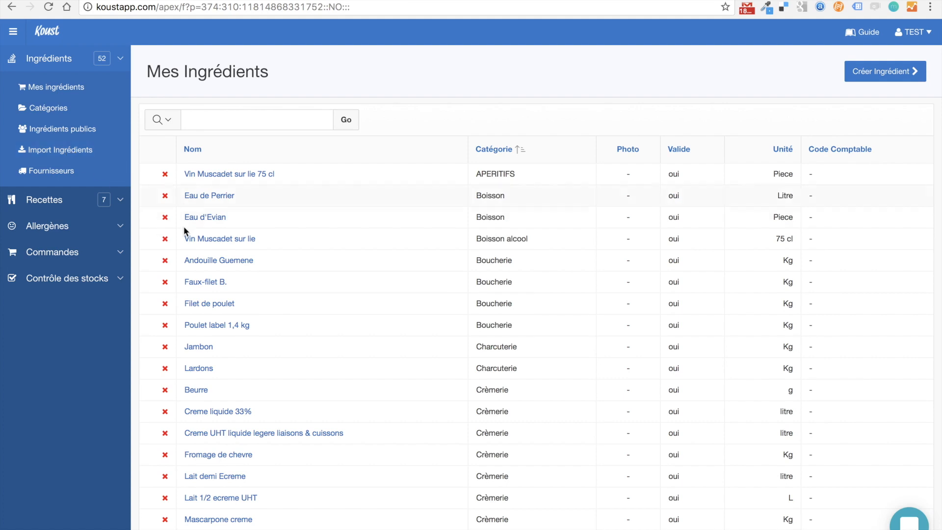
left_click(80, 130)
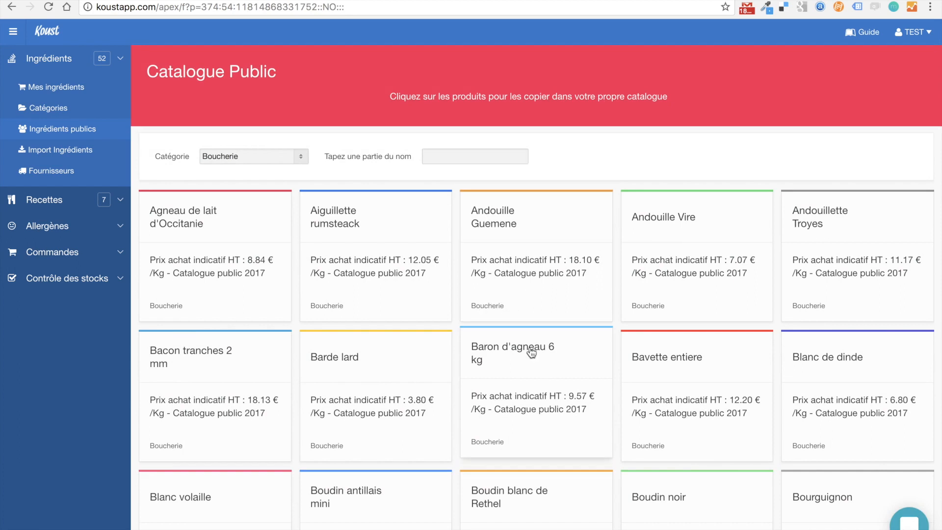
- Filter the public catalogue to Poissonnerie and copy Araignee (6,50 €/Kg) into my ingredients
scroll(529, 346, "down", 5)
scroll(529, 346, "up", 5)
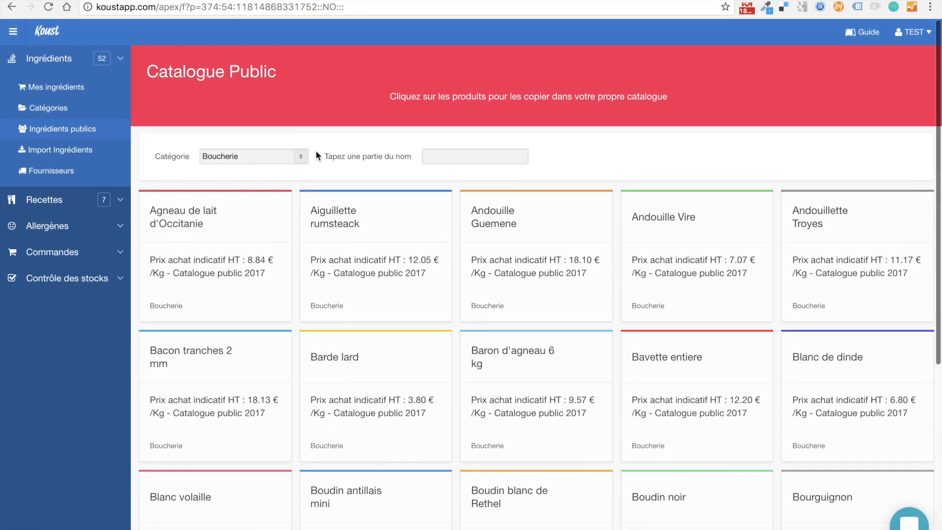
left_click(302, 156)
left_click(269, 188)
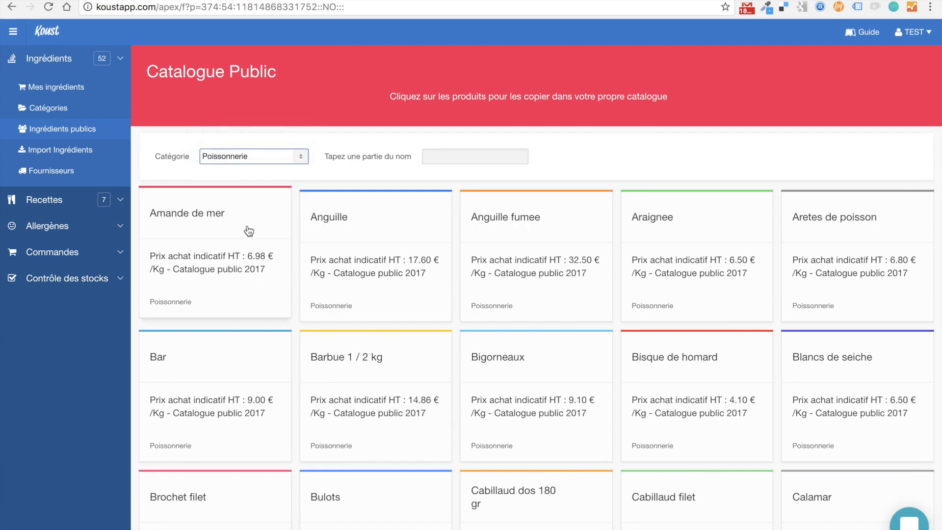
left_click(656, 261)
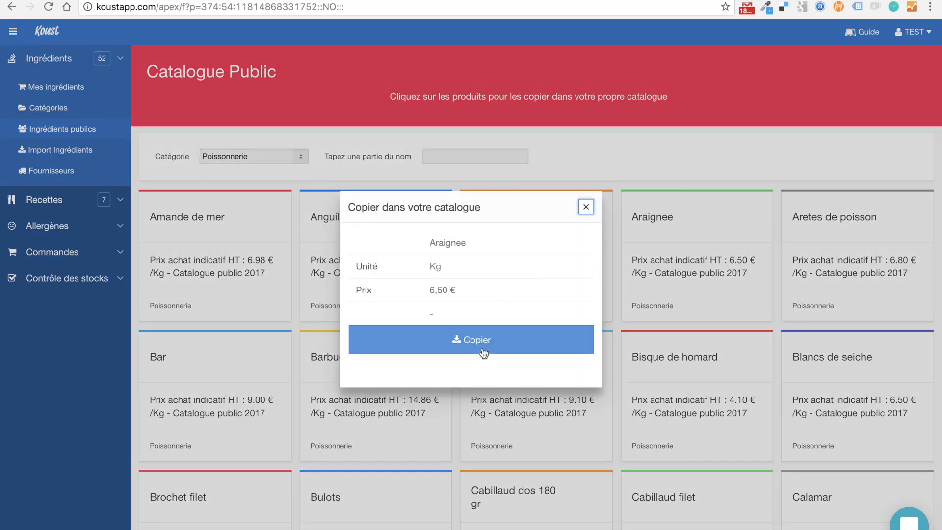
left_click(472, 339)
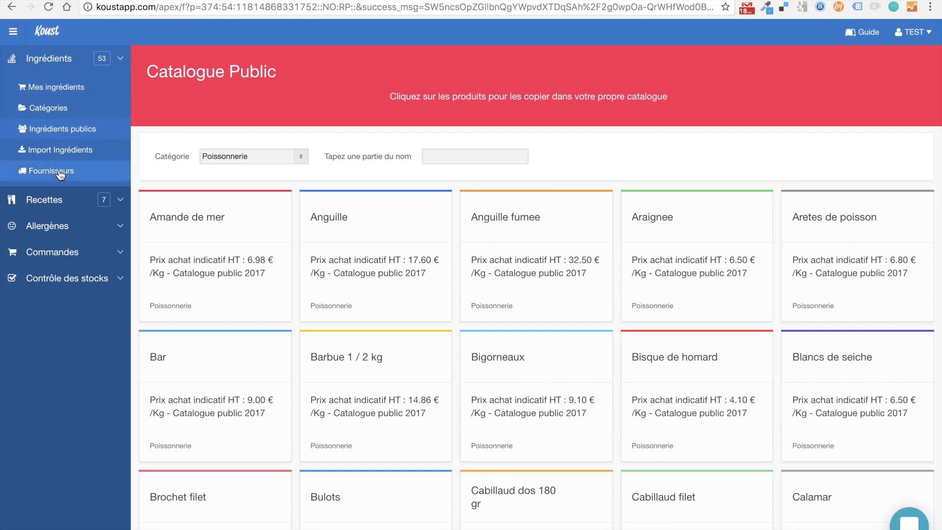
- View the Epicerie category details, then go to the supplier list
left_click(59, 117)
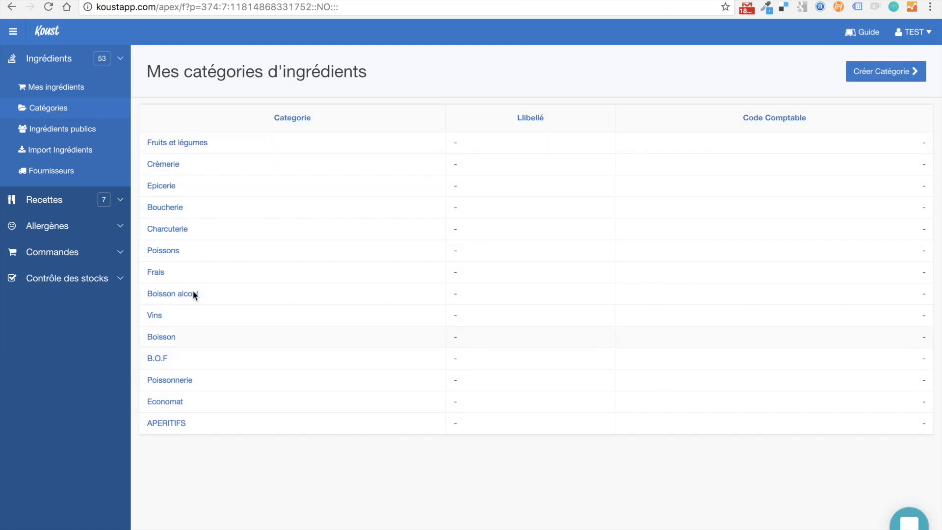
left_click(162, 188)
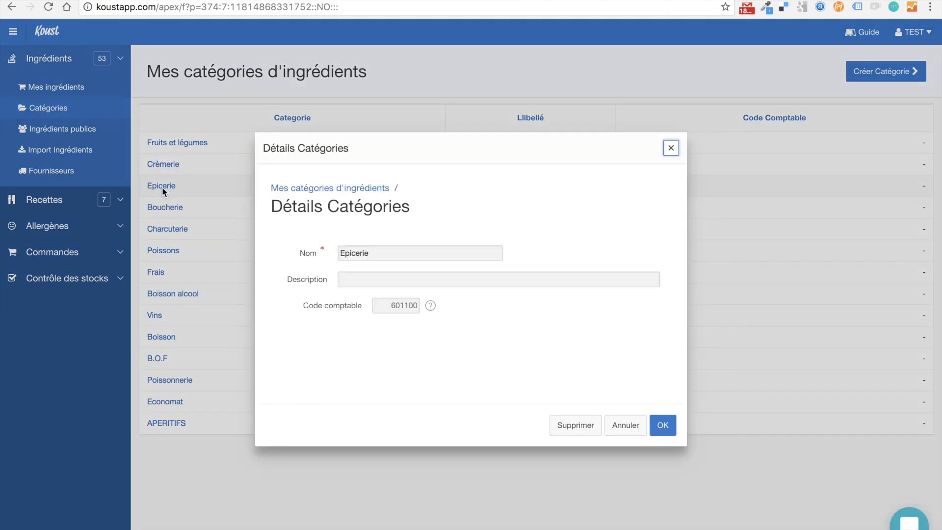
left_click(670, 148)
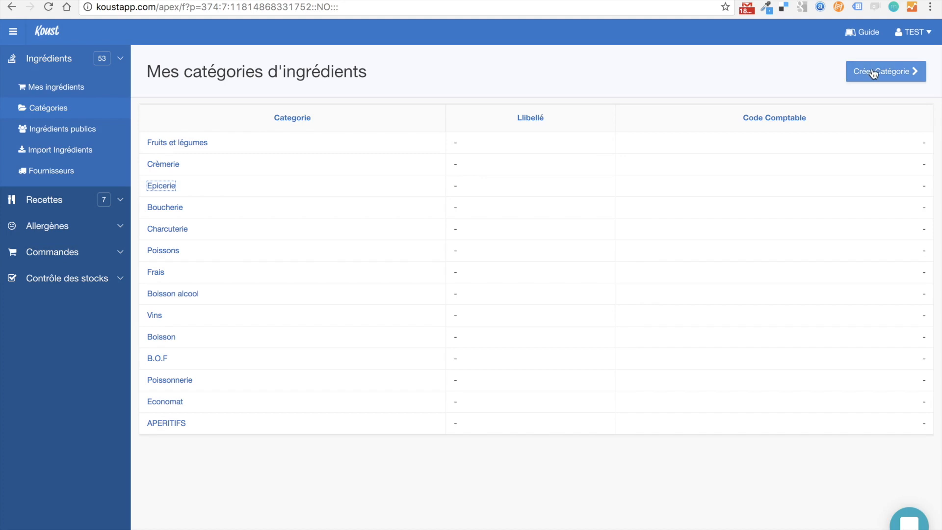
left_click(53, 171)
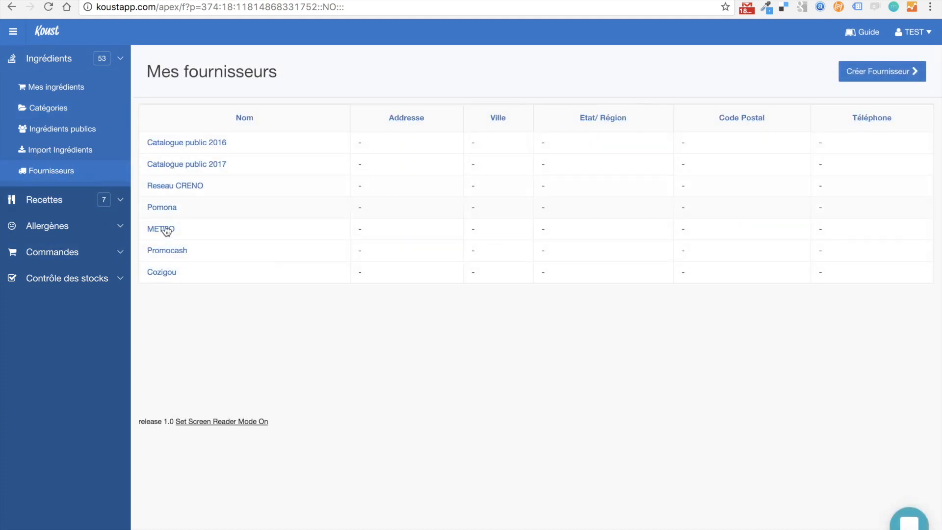
- Create the supplier 'Grossiste alimentaire' with a contact e-mail address
left_click(862, 73)
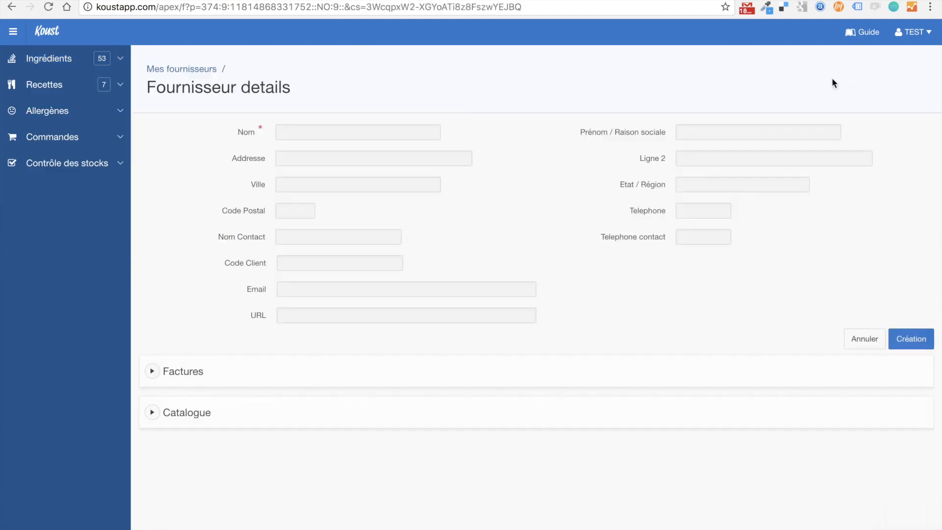
left_click(404, 136)
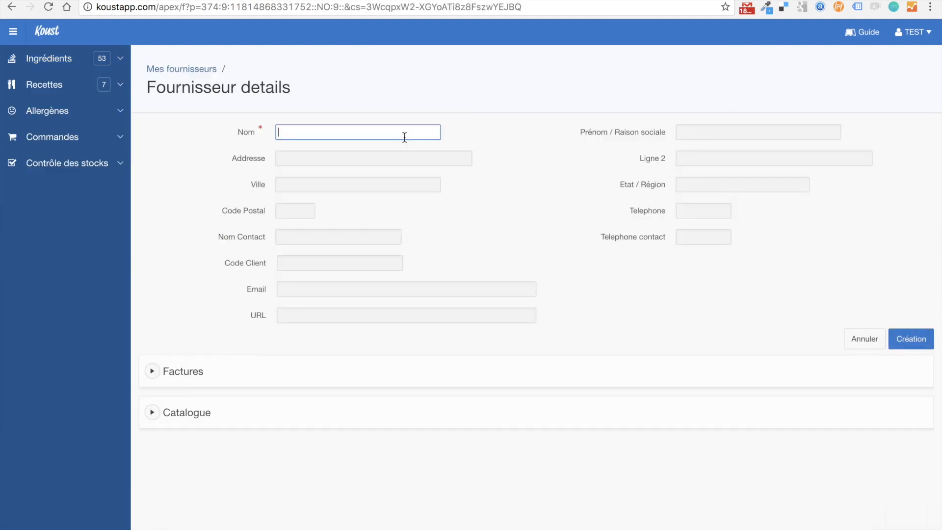
type("Grossiste alimentaire")
left_click(385, 167)
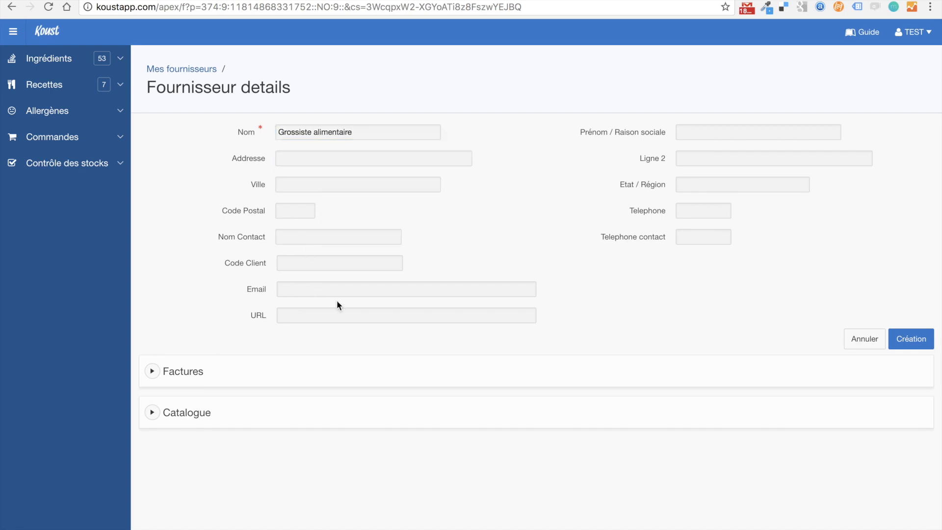
left_click(308, 290)
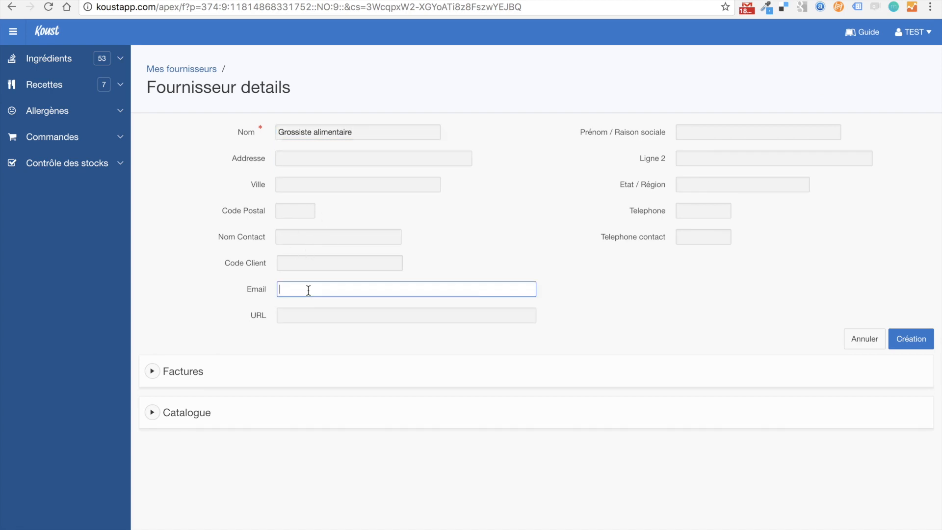
type("email@koust.fr")
left_click(905, 342)
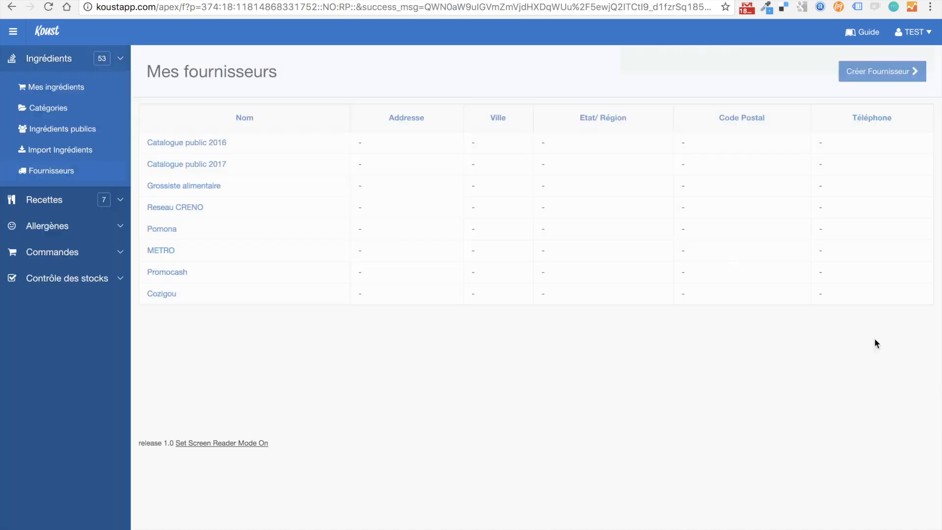
- Browse METRO's supplier catalogue and invoices, then return to Mes ingrédients
left_click(164, 254)
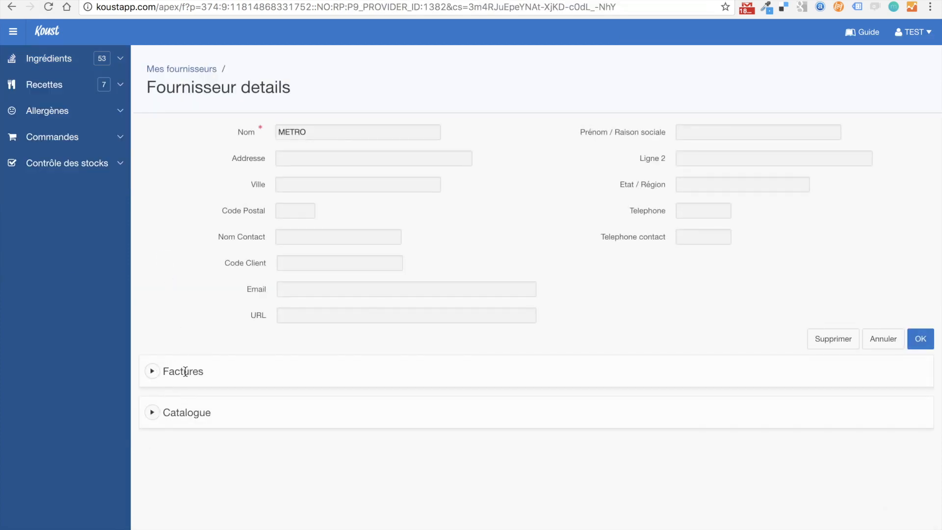
left_click(152, 413)
scroll(199, 478, "down", 3)
scroll(199, 476, "down", 4)
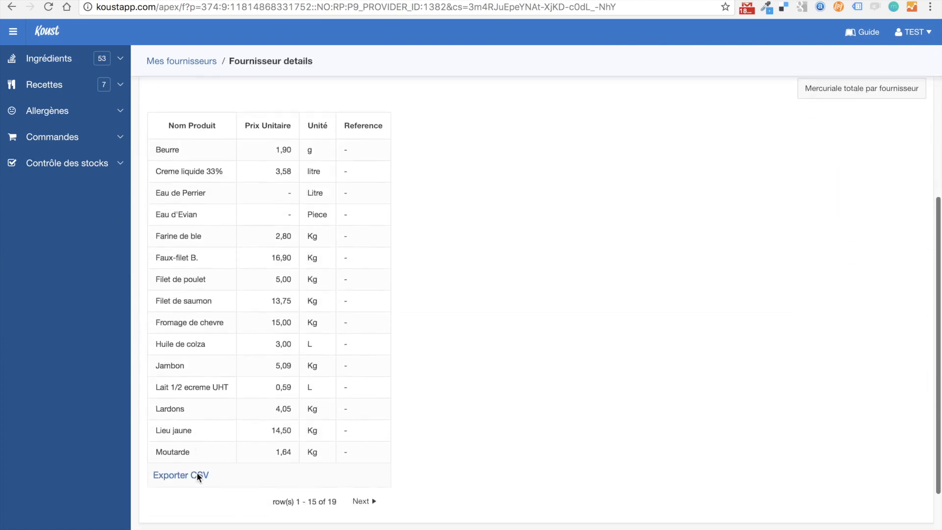
scroll(202, 429, "up", 5)
scroll(202, 430, "down", 1)
scroll(202, 428, "up", 3)
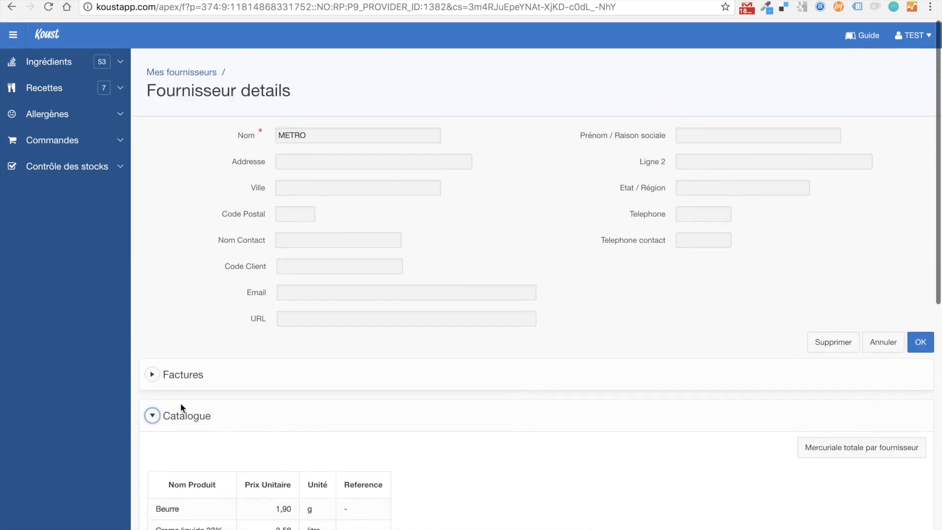
left_click(152, 371)
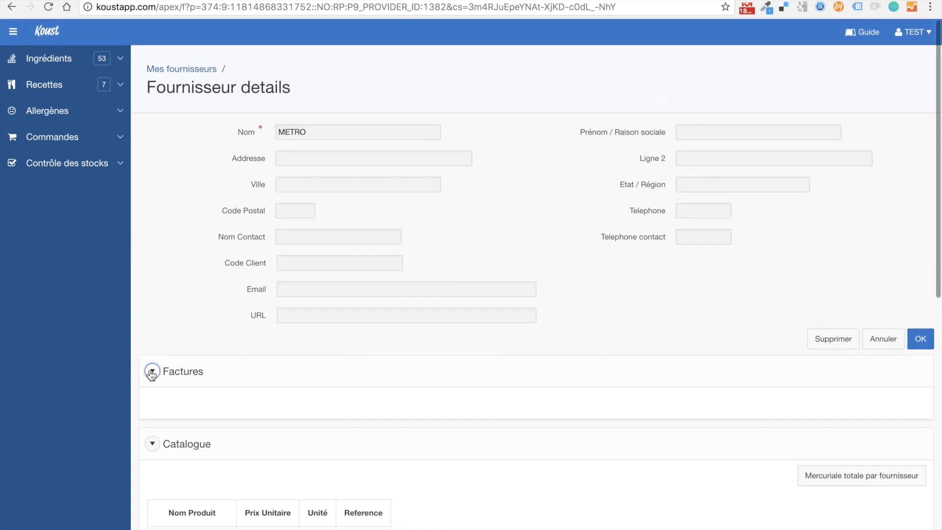
scroll(102, 157, "up", 1)
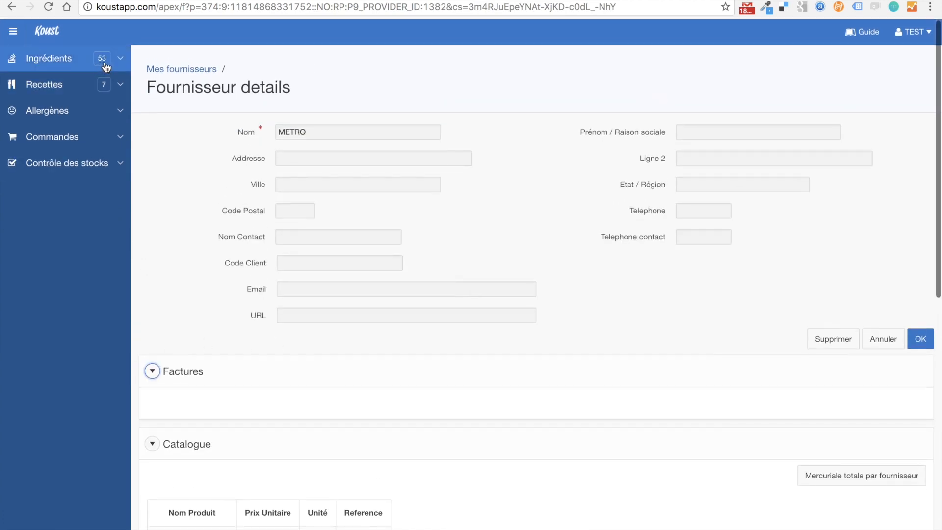
left_click(100, 63)
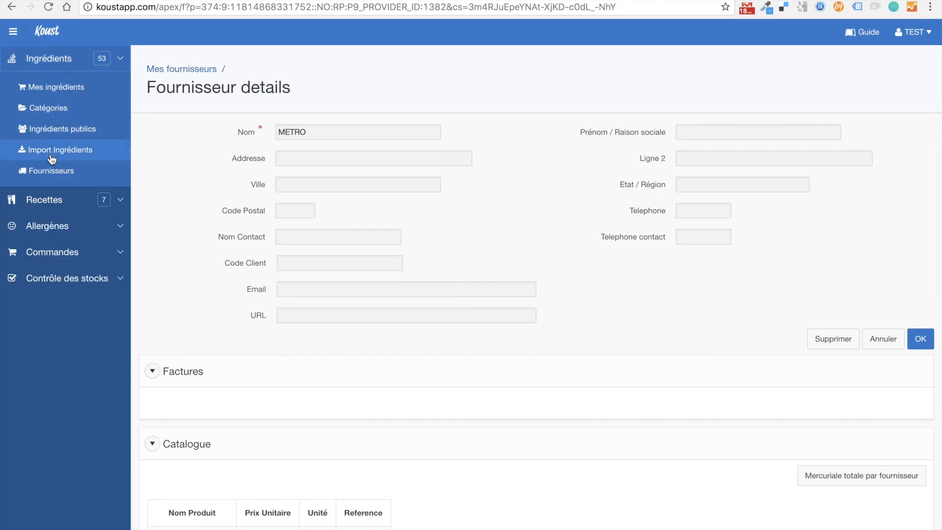
left_click(51, 88)
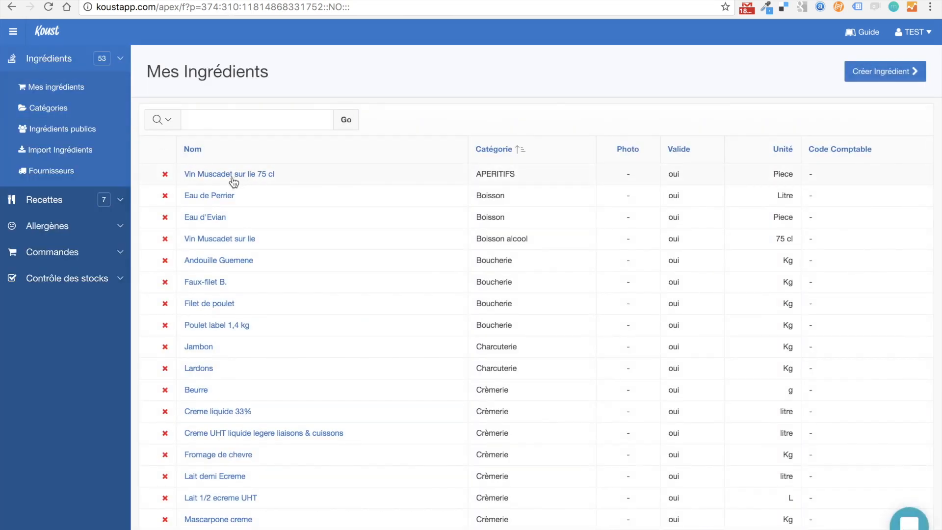
- Open Filet de poulet, supplied by METRO at 5,00 € per Kg, to add a supplier
left_click(213, 306)
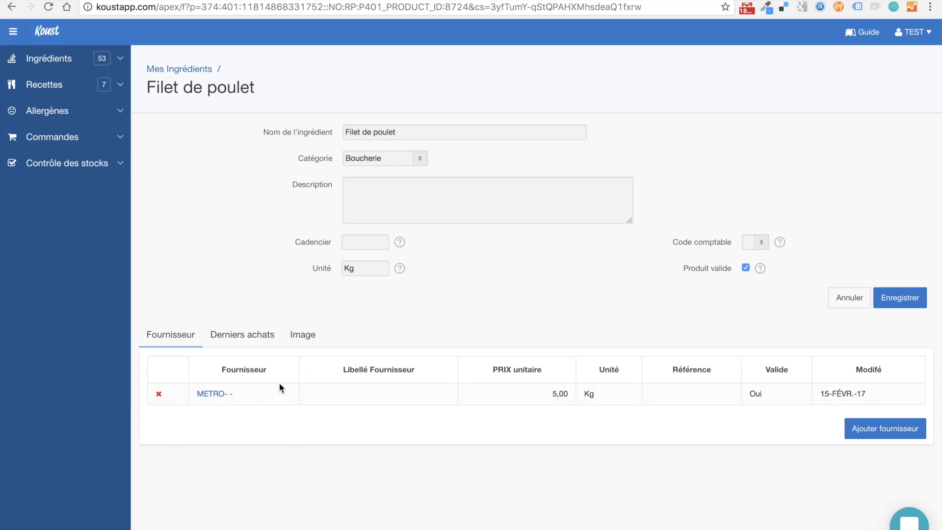
left_click(868, 432)
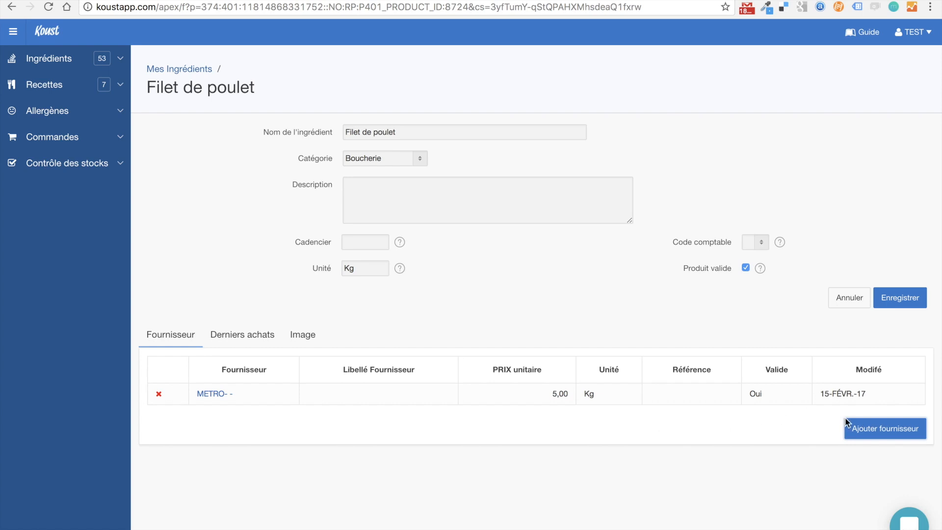
- Add Pomona as a Filet de poulet supplier at unit price 3 for 0,500 Kg
left_click(859, 430)
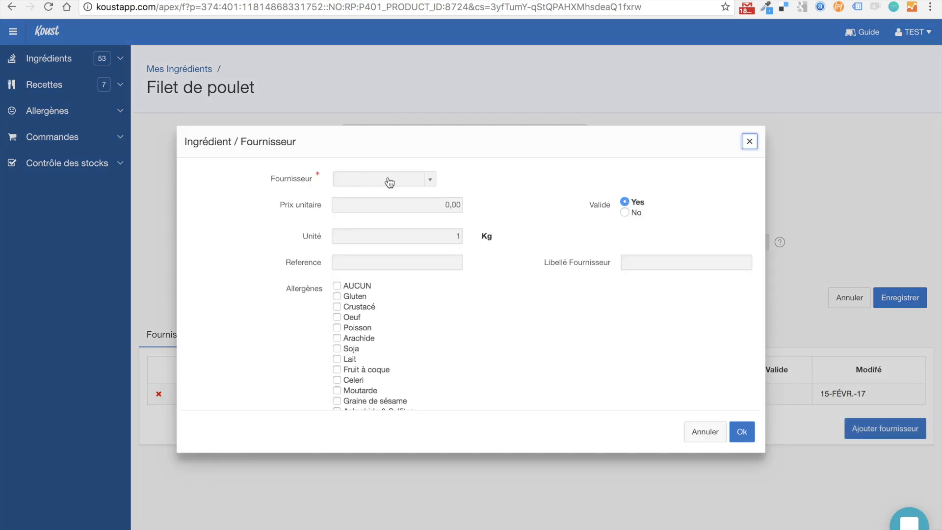
left_click(427, 181)
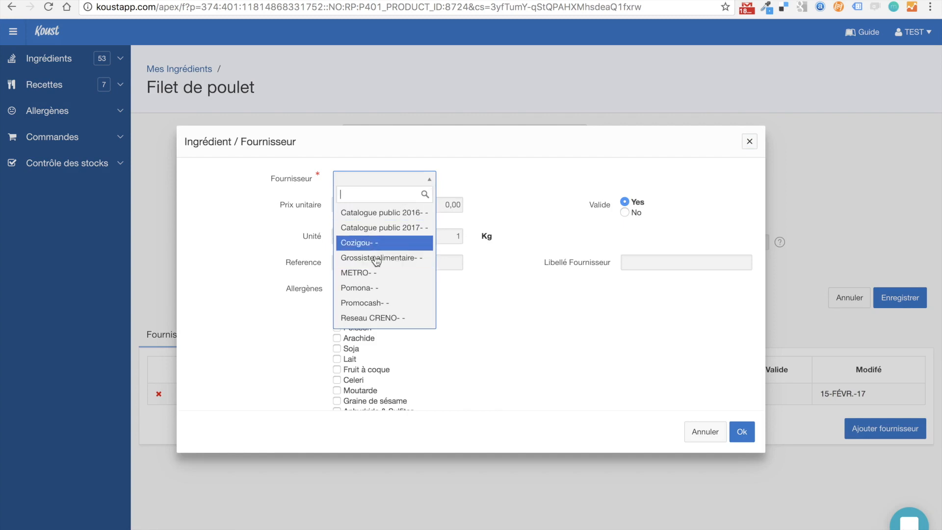
left_click(375, 287)
left_click(439, 204)
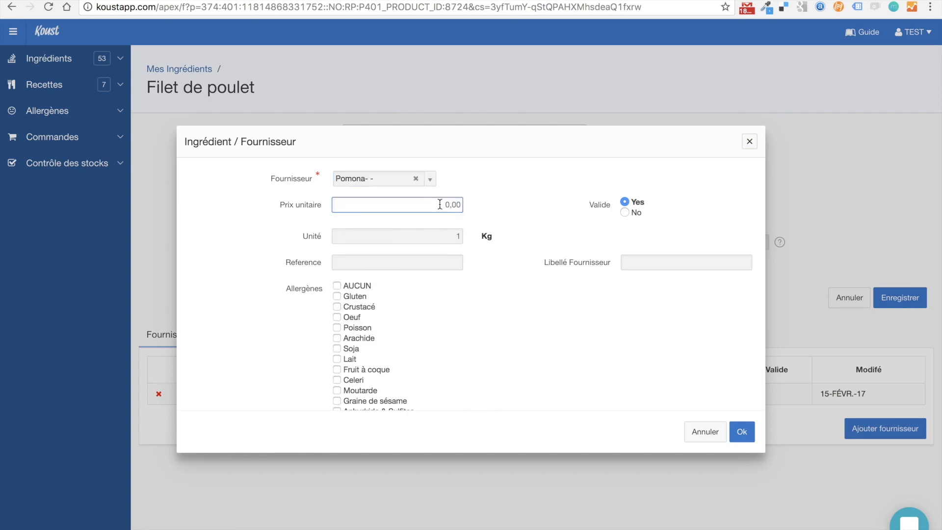
type("3")
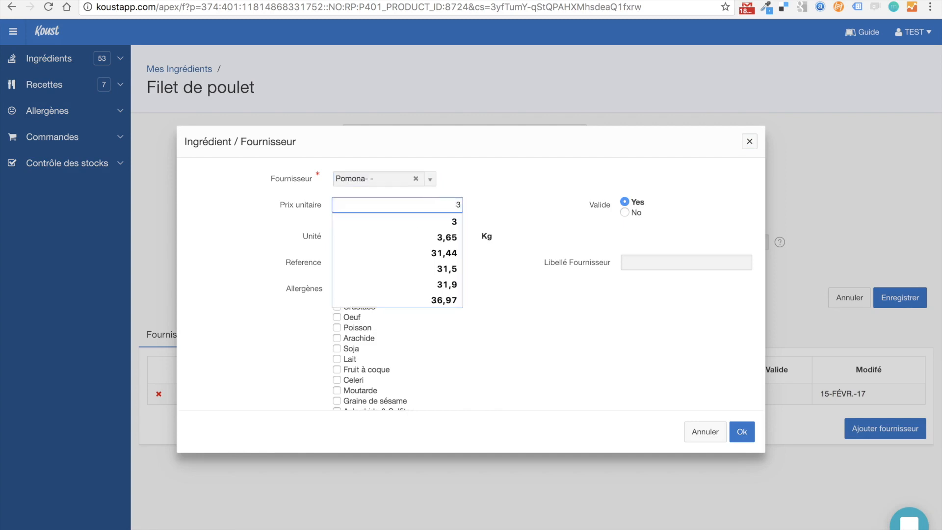
left_click(447, 225)
left_click(444, 236)
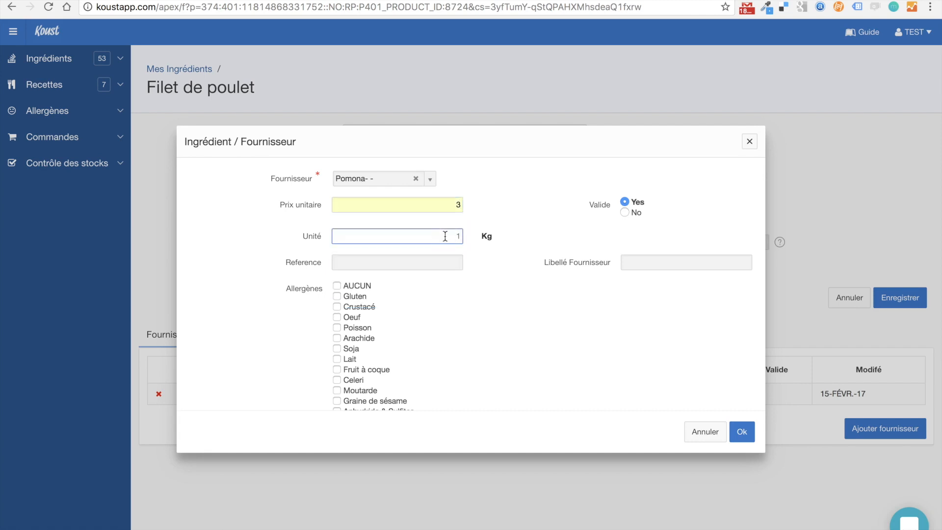
type(",500")
- Give the Pomona entry reference 'refrence fournsseur', leave only AUCUN allergen, and confirm
left_click(455, 269)
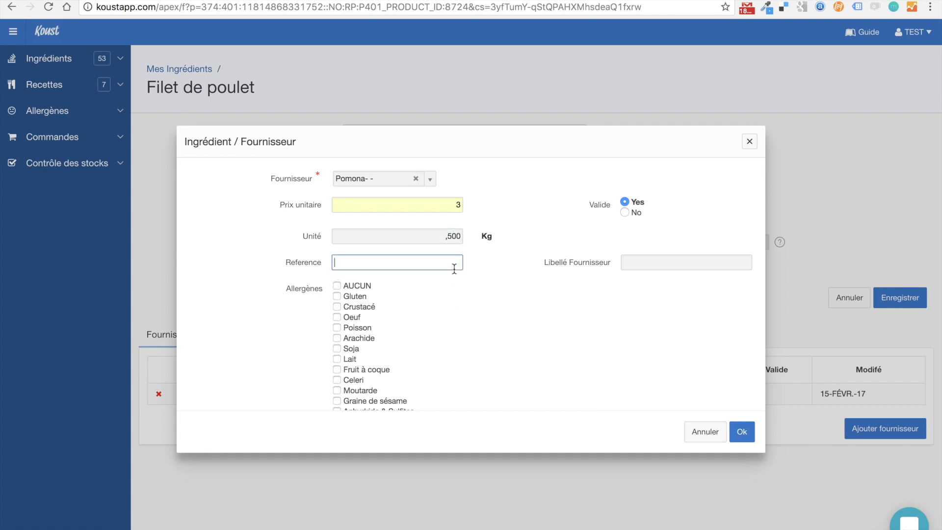
type("refrence fournsseur")
scroll(345, 366, "down", 2)
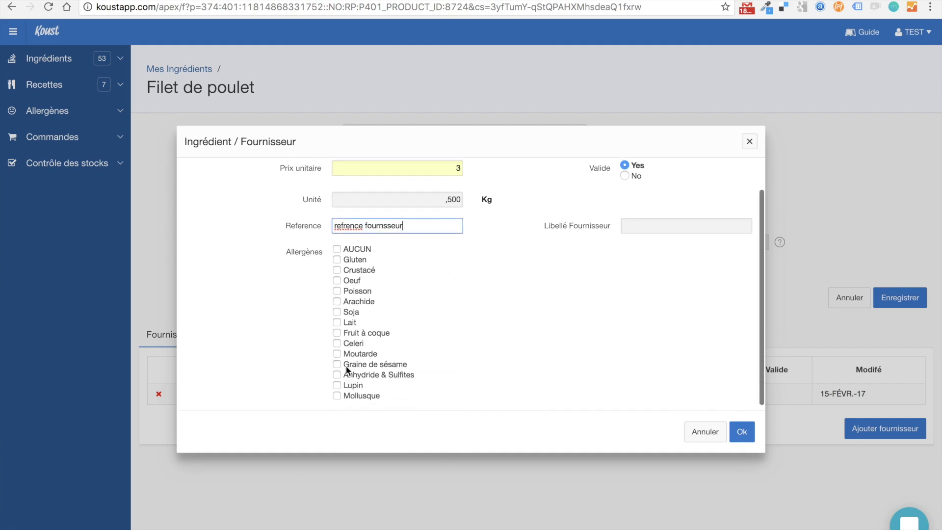
left_click(339, 251)
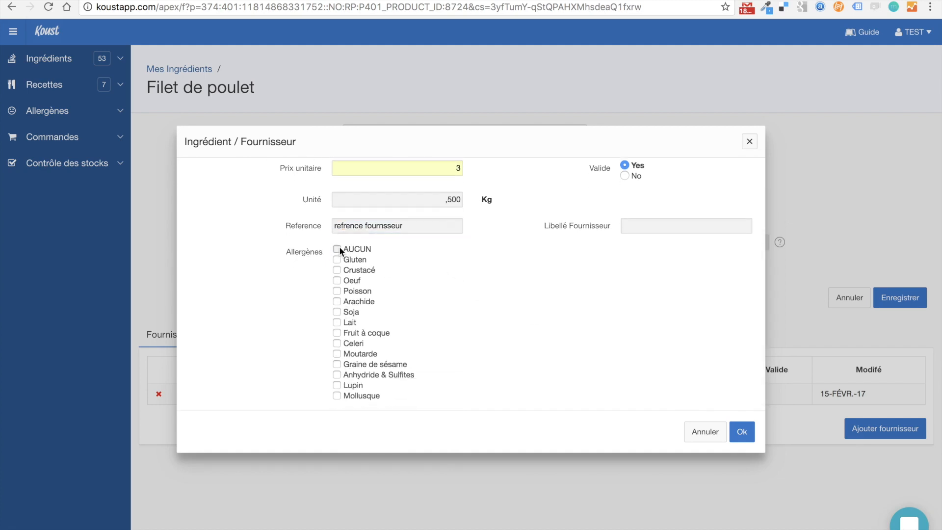
left_click(338, 334)
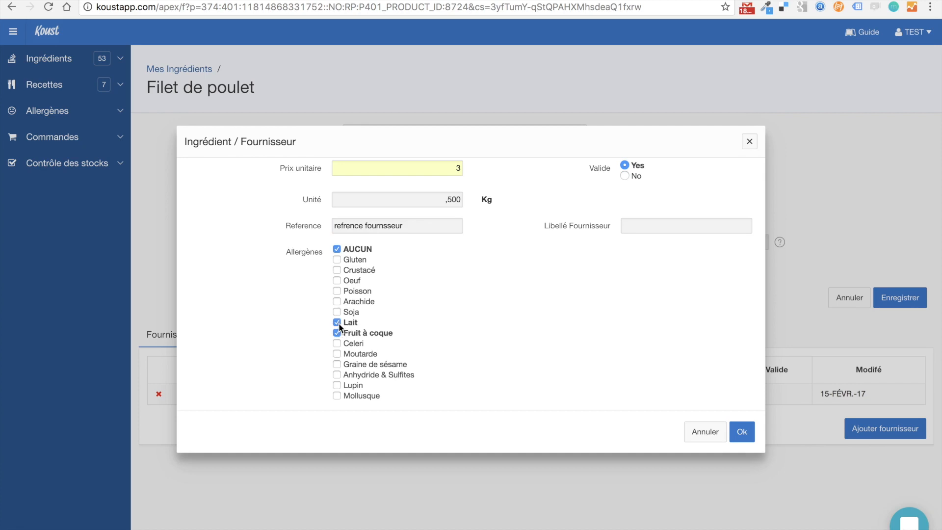
left_click(338, 333)
scroll(520, 341, "up", 1)
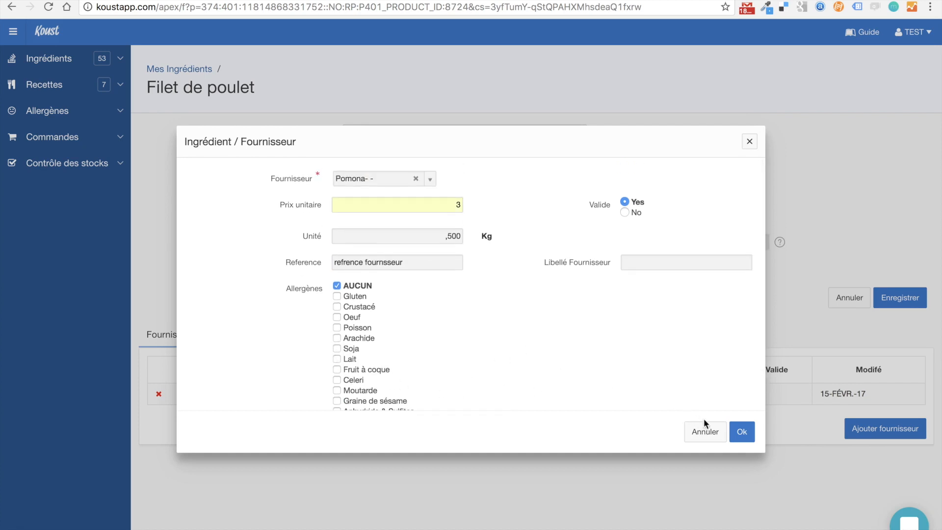
left_click(743, 438)
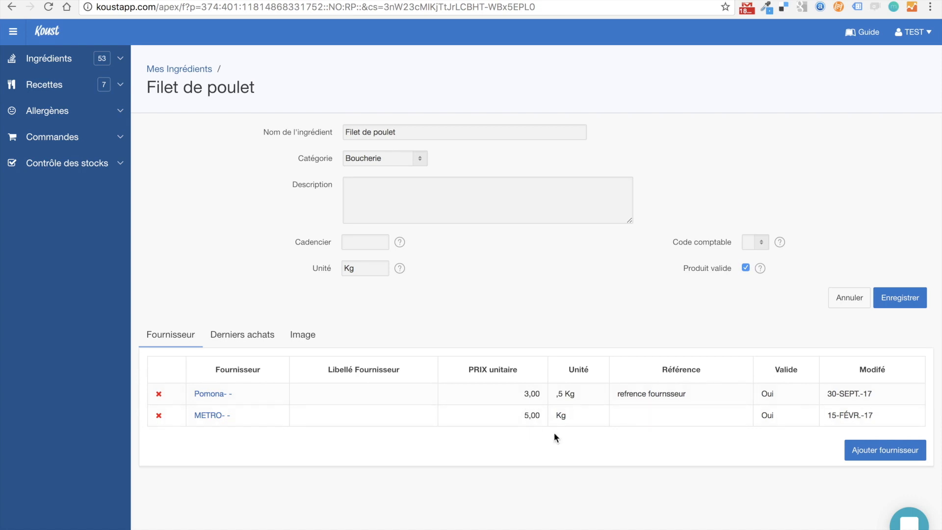
- Reopen the Pomona supplier entry of Filet de poulet for editing
left_click(194, 395)
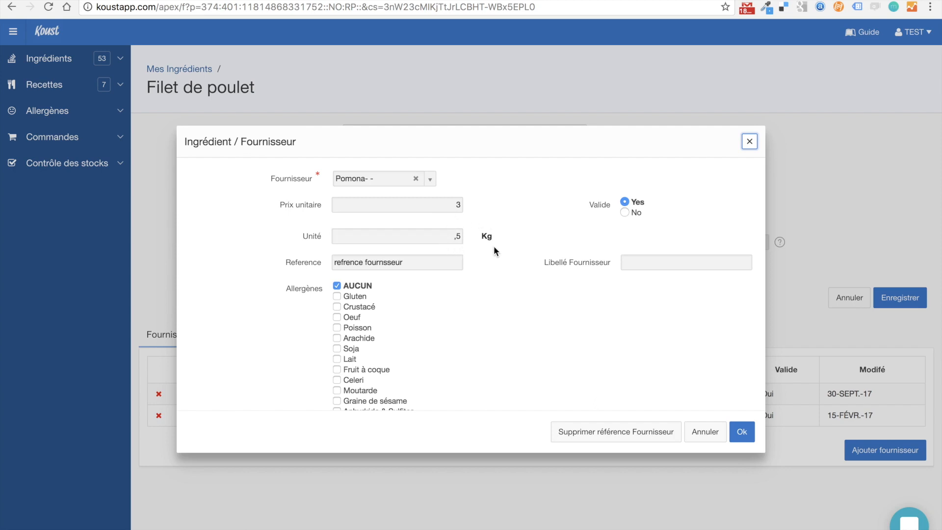
left_click(625, 213)
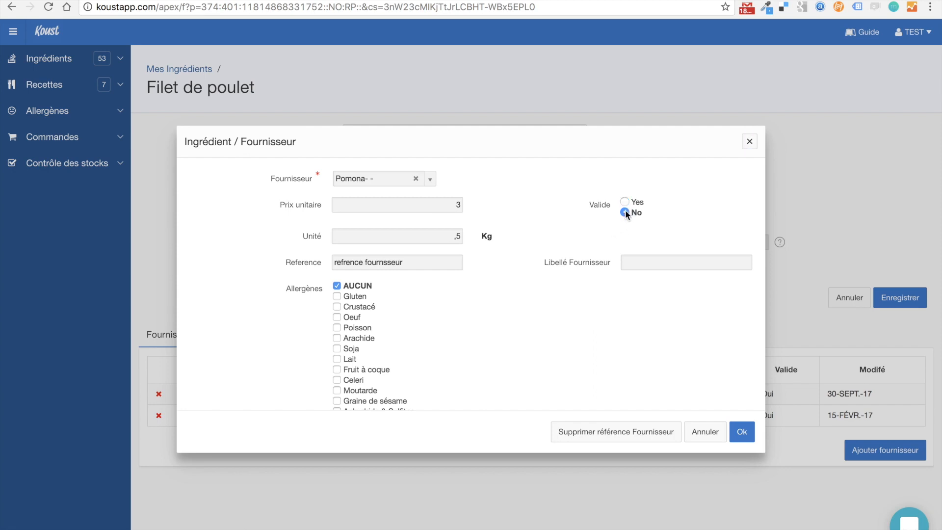
left_click(625, 202)
left_click(625, 213)
left_click(624, 202)
left_click(625, 212)
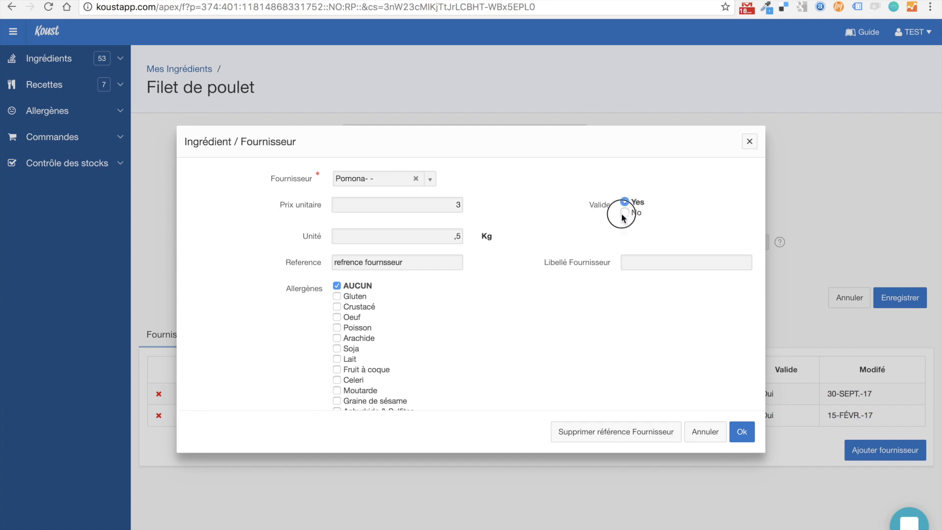
left_click(695, 438)
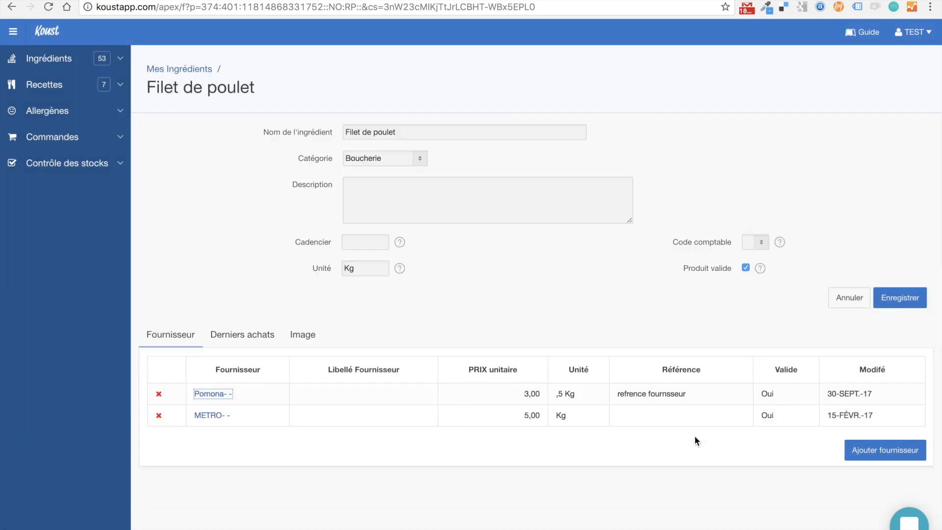
- Untick Produit valide on Filet de poulet and save it
left_click(745, 267)
left_click(746, 268)
left_click(902, 300)
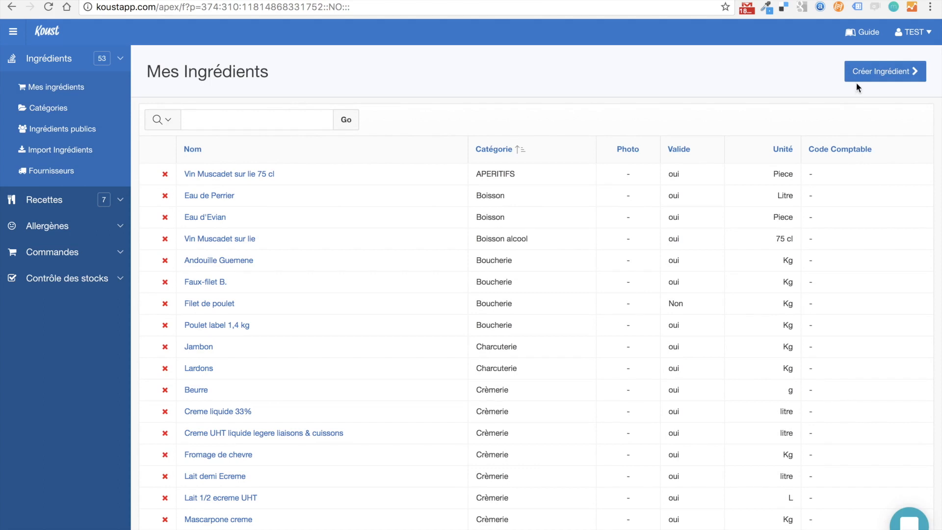
- Return to the Mes Ingrédients list and start a new ingredient
left_click(210, 199)
left_click(194, 70)
left_click(878, 79)
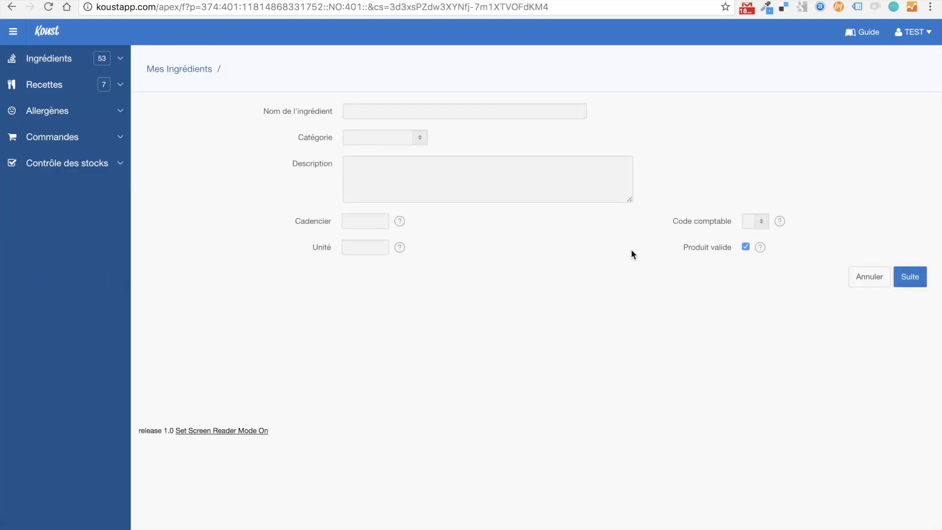
- Create ingredient 'poulet entier' in Boucherie with Cadencier 1 and unit kg
left_click(436, 111)
type("b")
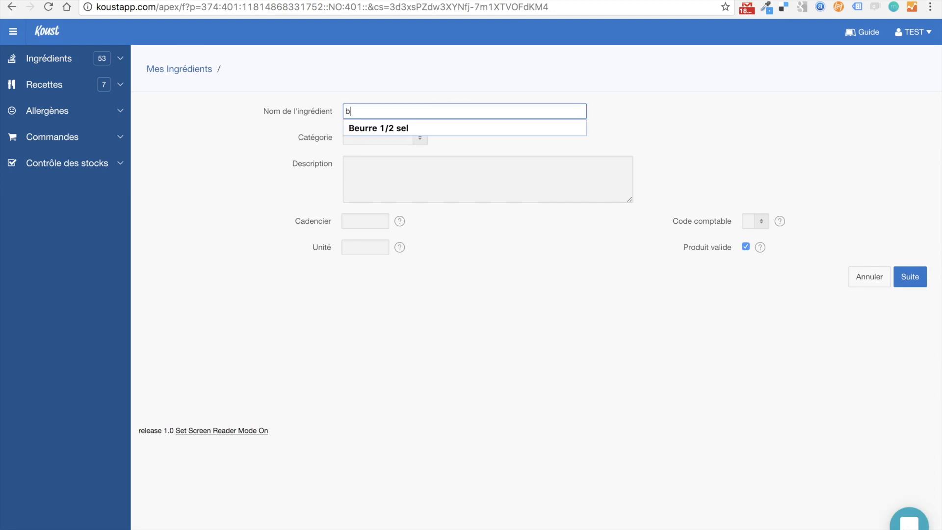
key("BackSpace")
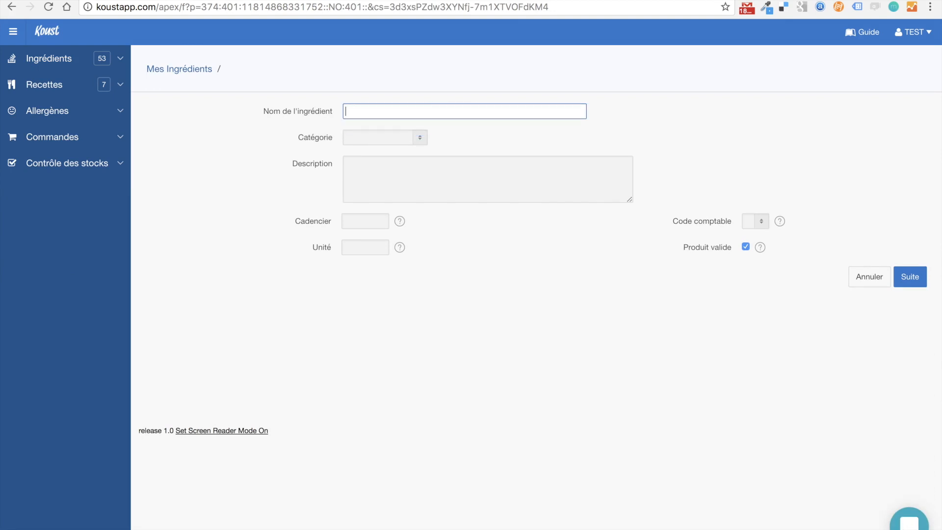
type("poulet entier")
left_click(422, 137)
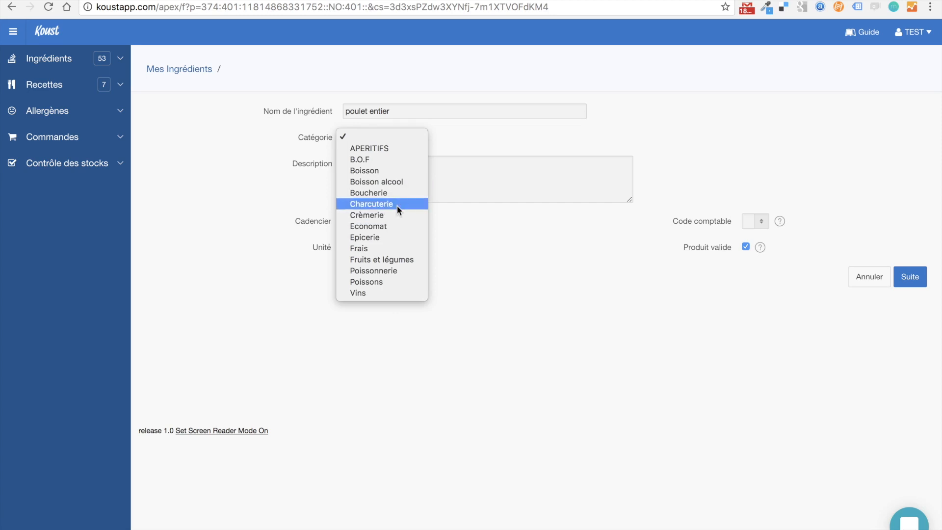
left_click(398, 193)
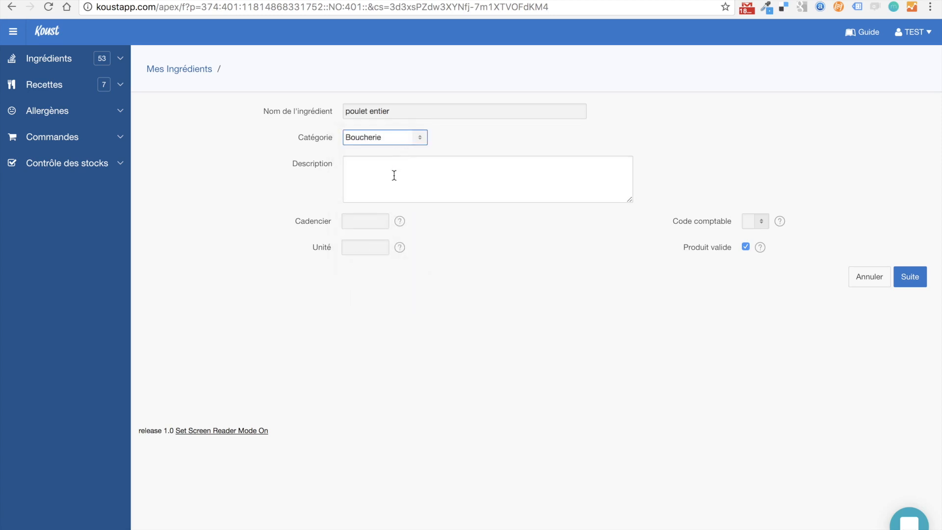
left_click(371, 218)
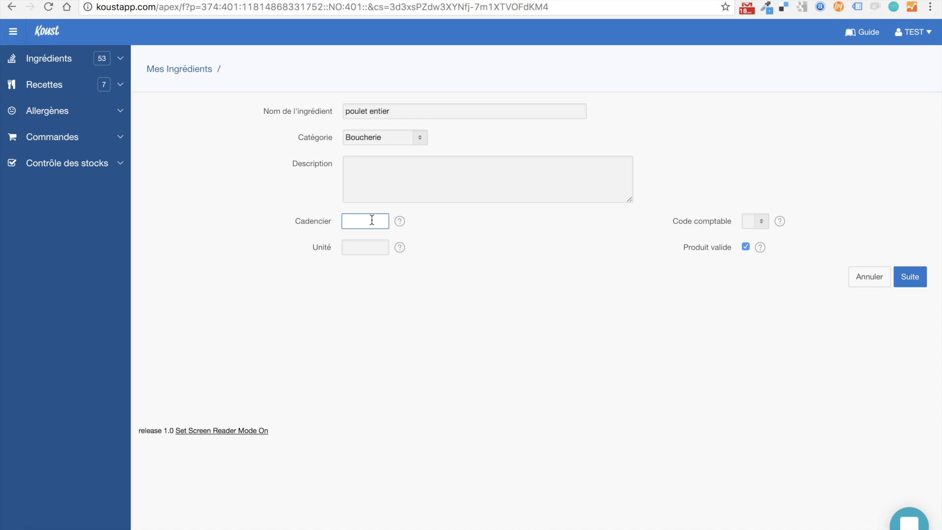
type("1")
left_click(373, 243)
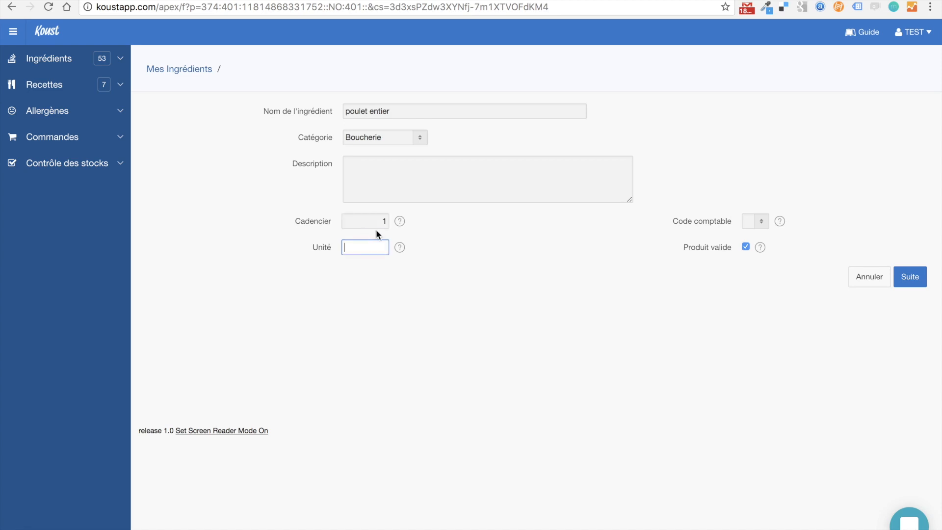
type("kg")
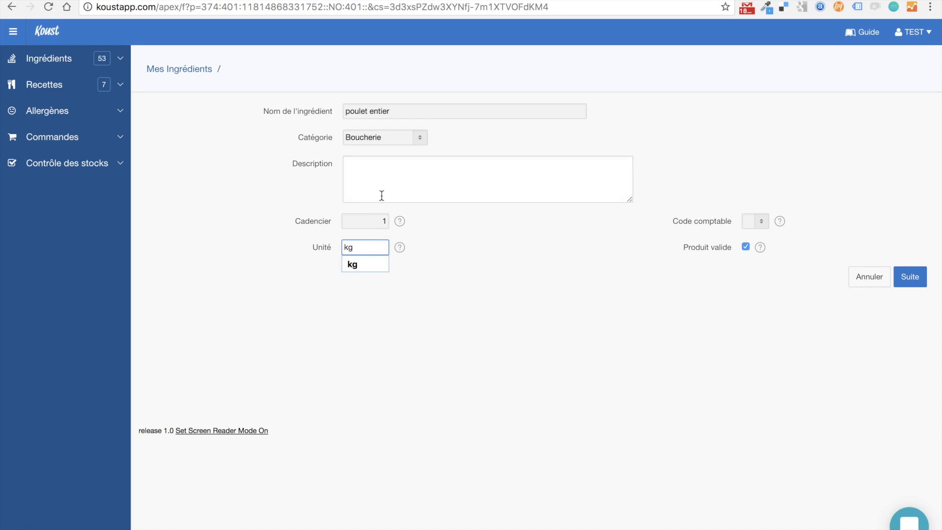
left_click(375, 258)
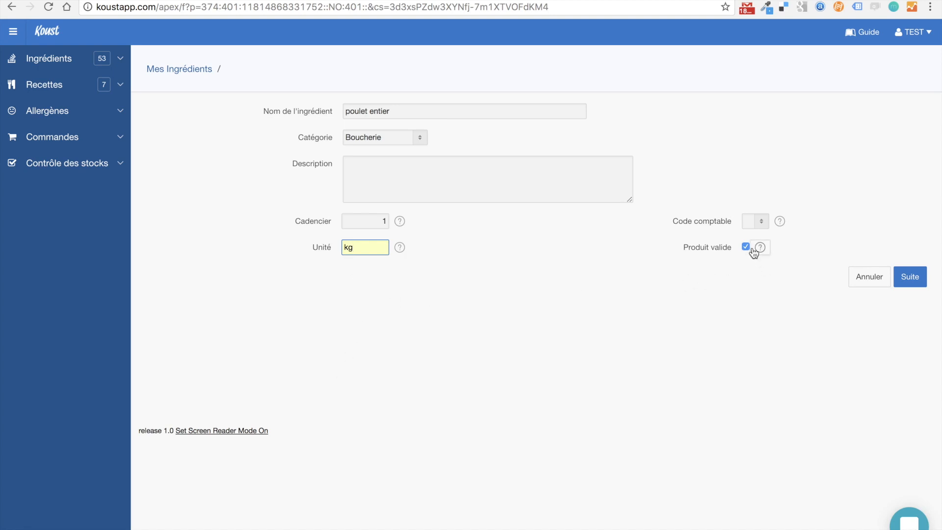
left_click(907, 281)
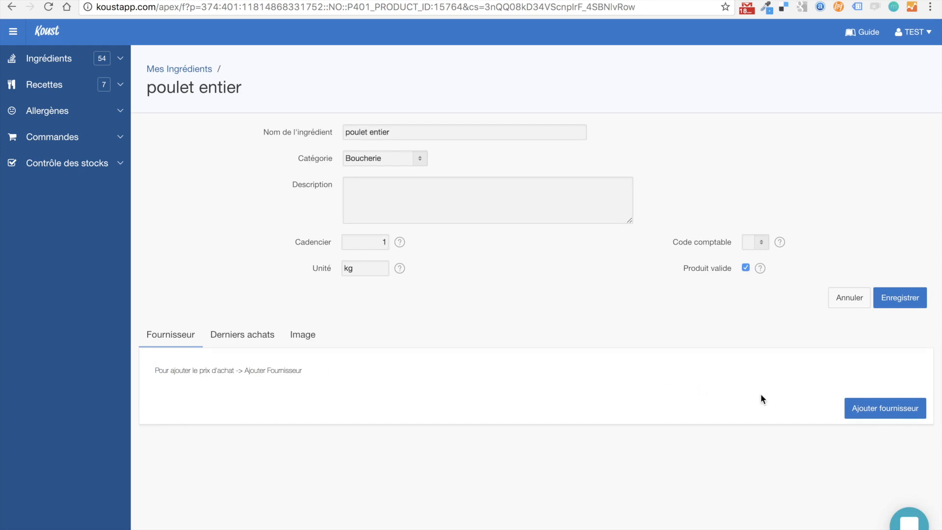
- Add METRO as poulet entier's supplier with a unit price of 10 per kg
left_click(856, 408)
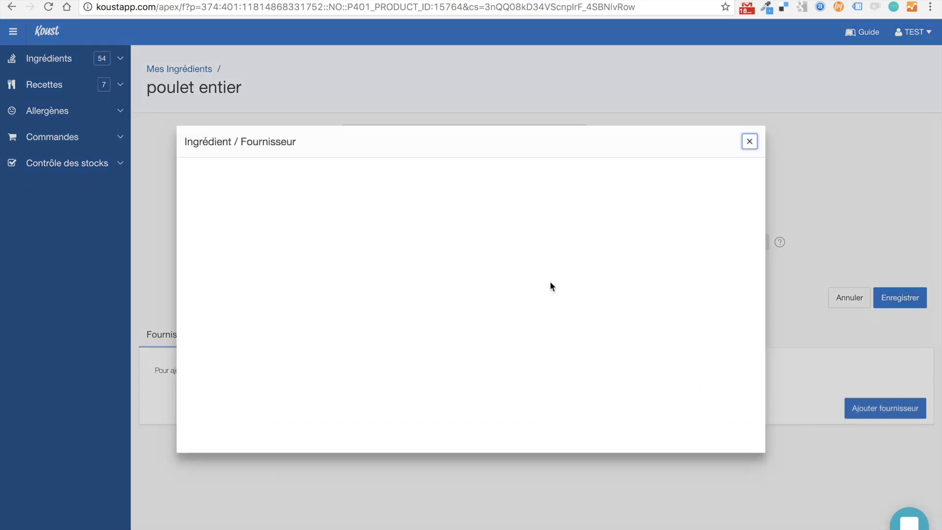
left_click(428, 181)
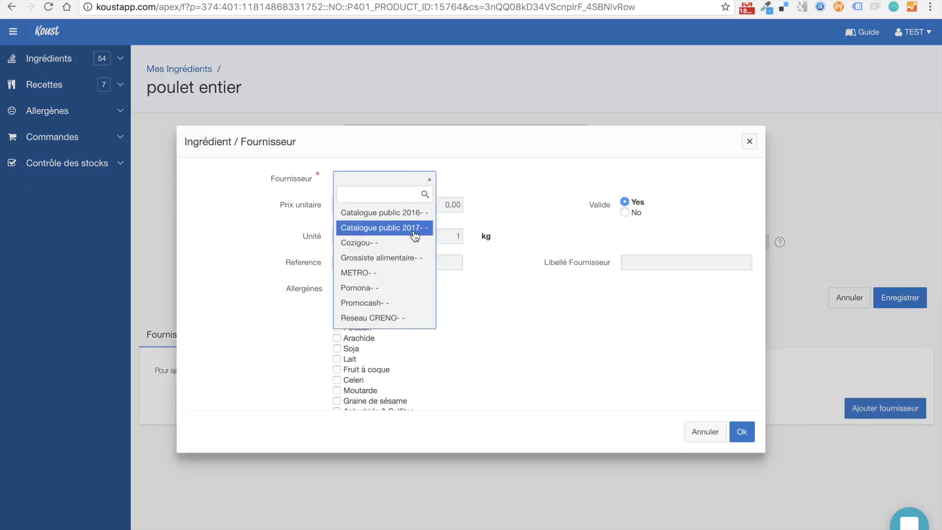
left_click(414, 274)
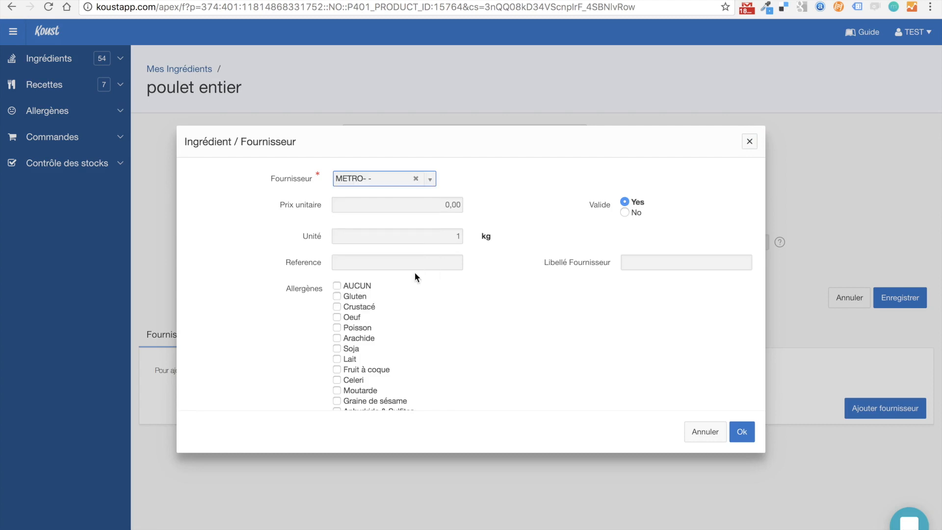
left_click(443, 204)
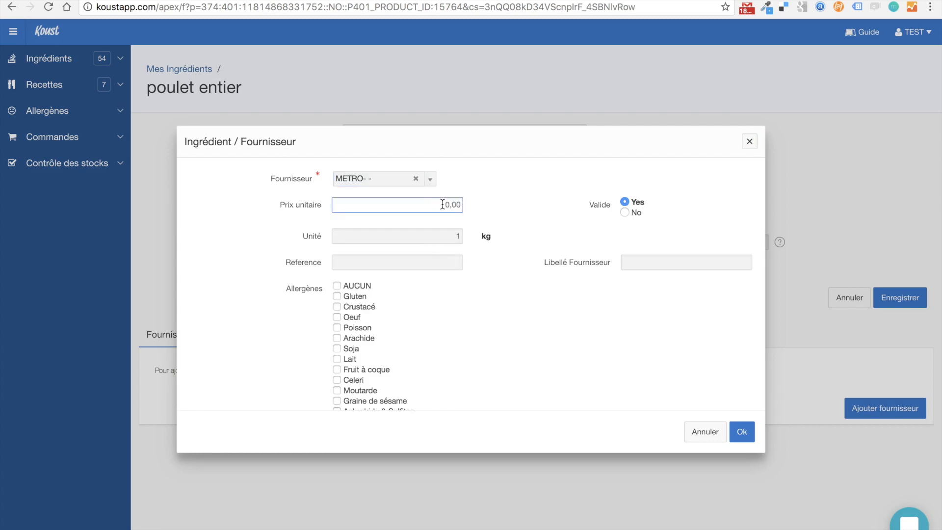
type("10")
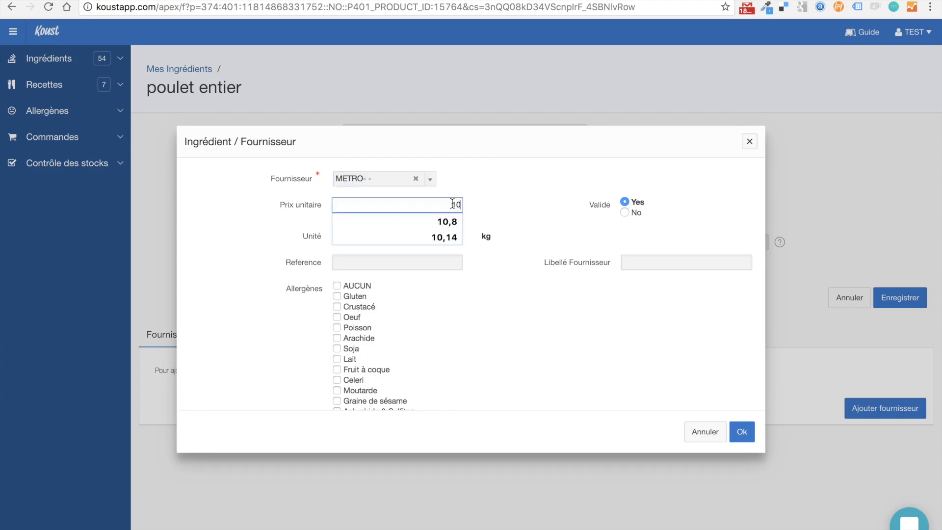
left_click(476, 209)
left_click(452, 239)
left_click(495, 278)
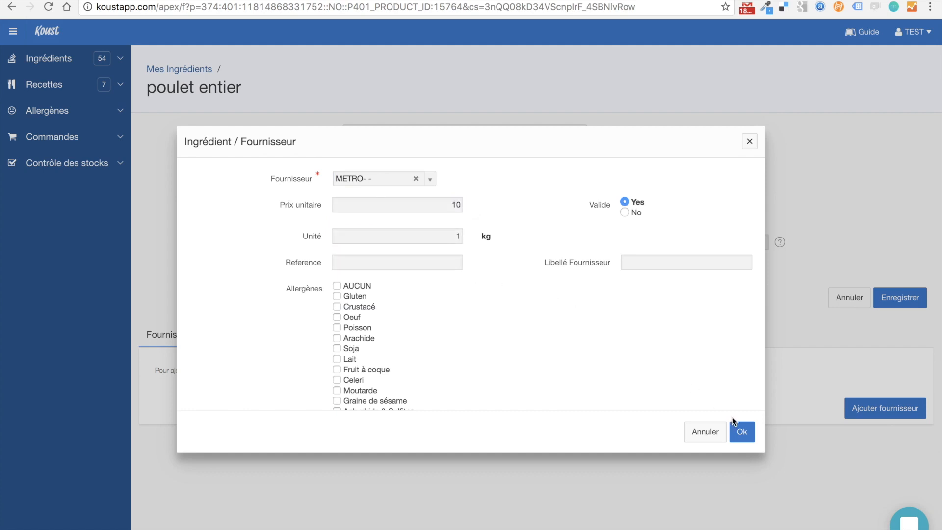
left_click(743, 432)
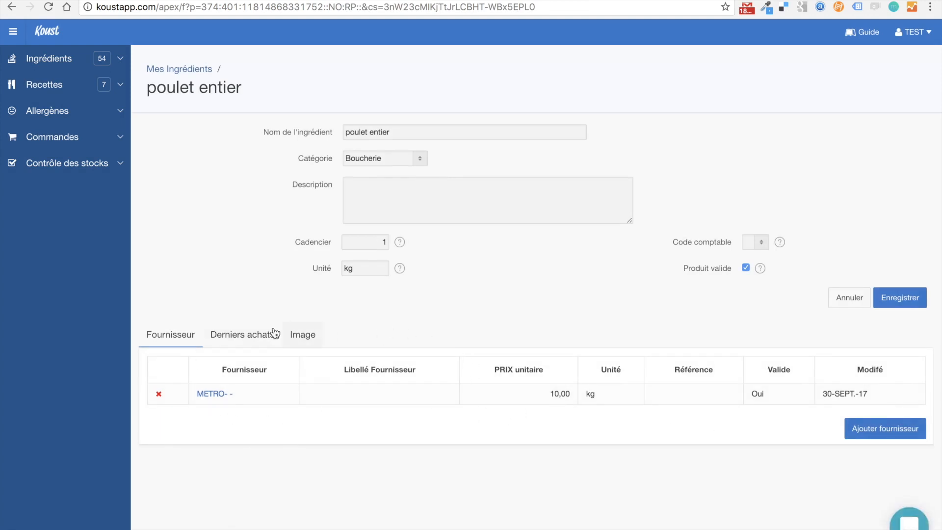
- Review poulet entier's Derniers achats and Fournisseur tabs, then return to the Mes Ingrédients list
left_click(245, 337)
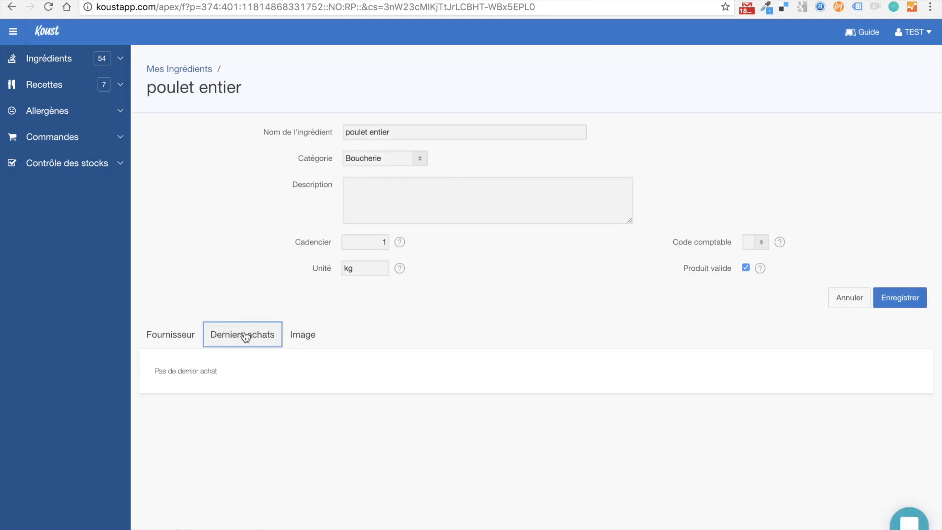
left_click(181, 338)
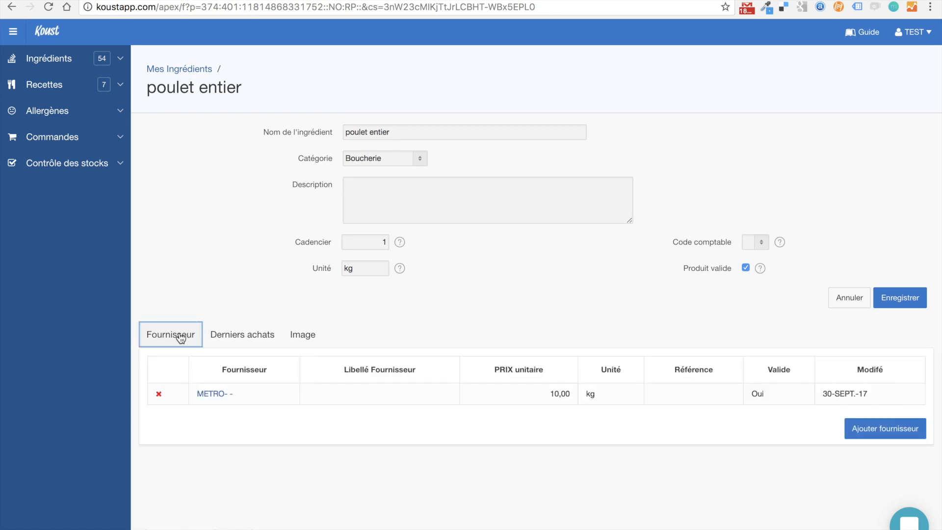
left_click(211, 335)
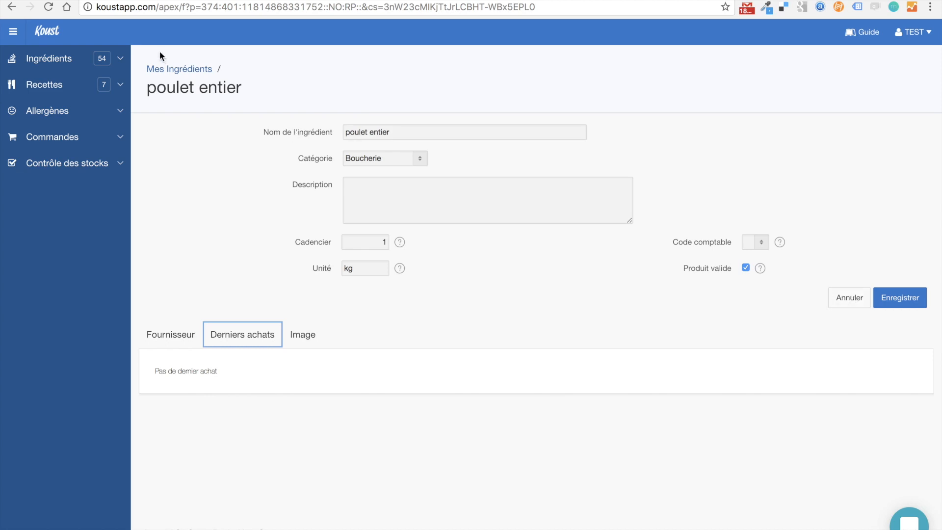
left_click(176, 70)
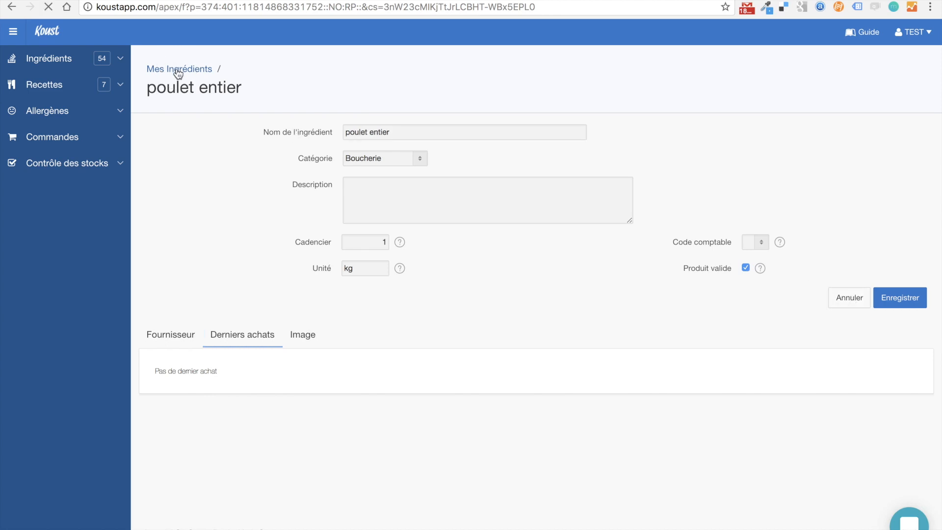